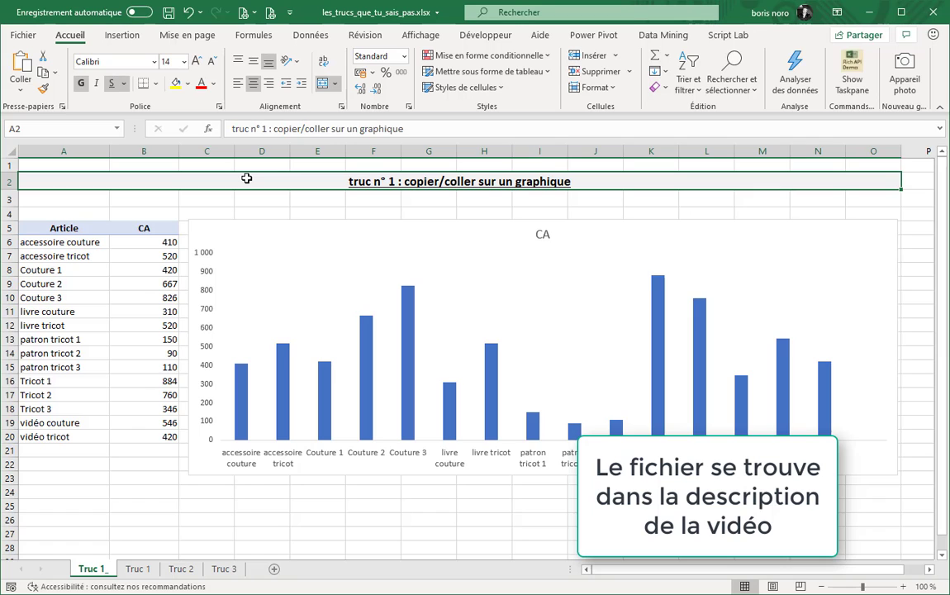
Add a new row directly below the Article/CA table, in row 21, with the article "tricot chat" and CA 700.
mouse_move(71, 228)
mouse_down()
mouse_move(140, 235)
mouse_move(131, 436)
mouse_move(64, 384)
mouse_move(30, 433)
mouse_up()
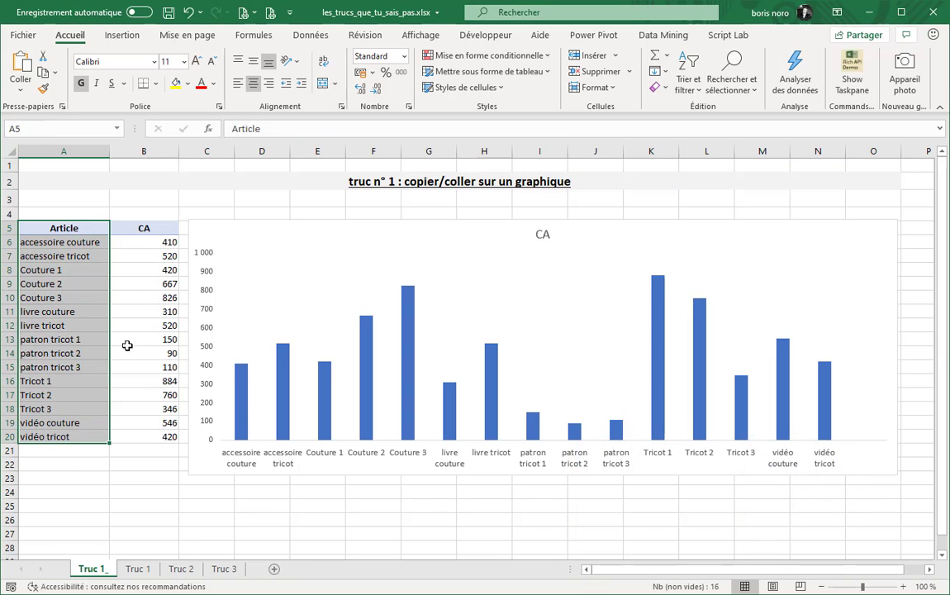
ctrl+click(146, 229)
drag(145, 230, 130, 428)
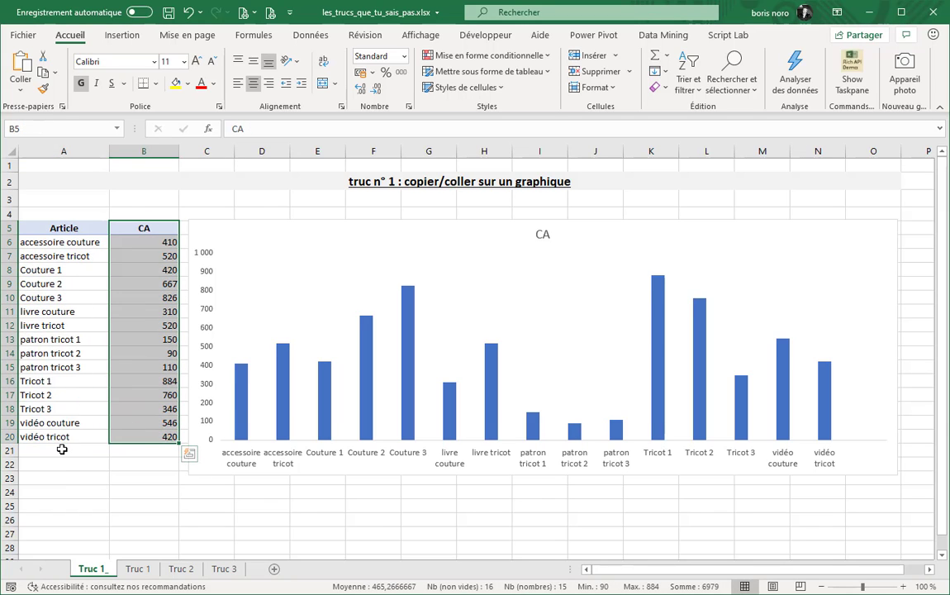
click(62, 448)
text(tricot chat	700)
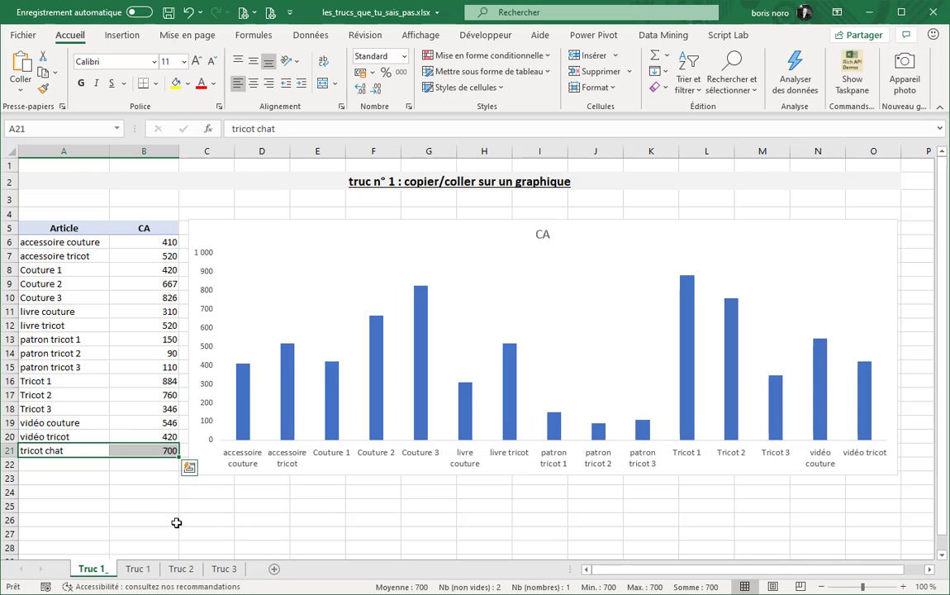
Copy the new tricot chat row (A21:B21) and paste it into the CA column chart.
right_click(68, 450)
click(93, 92)
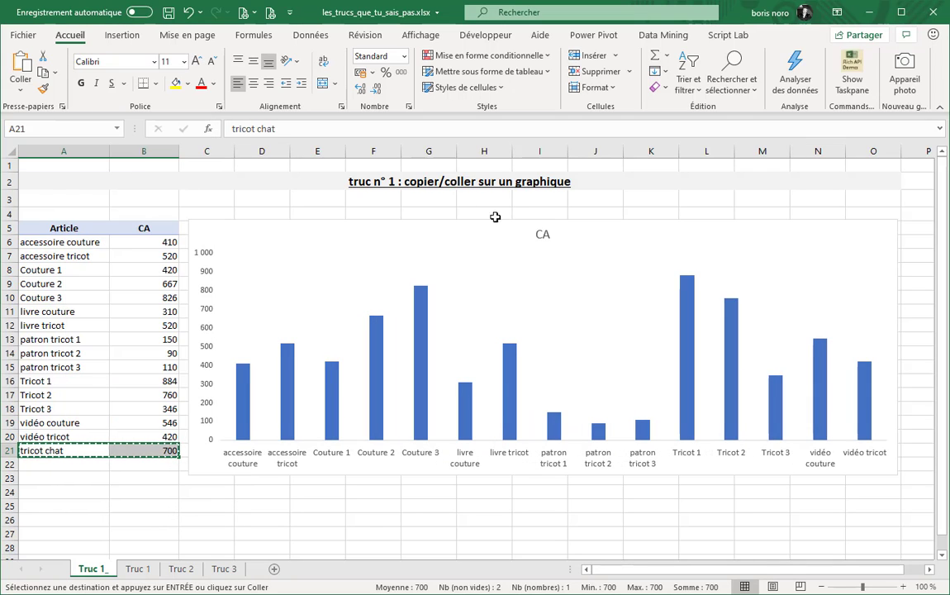
click(786, 238)
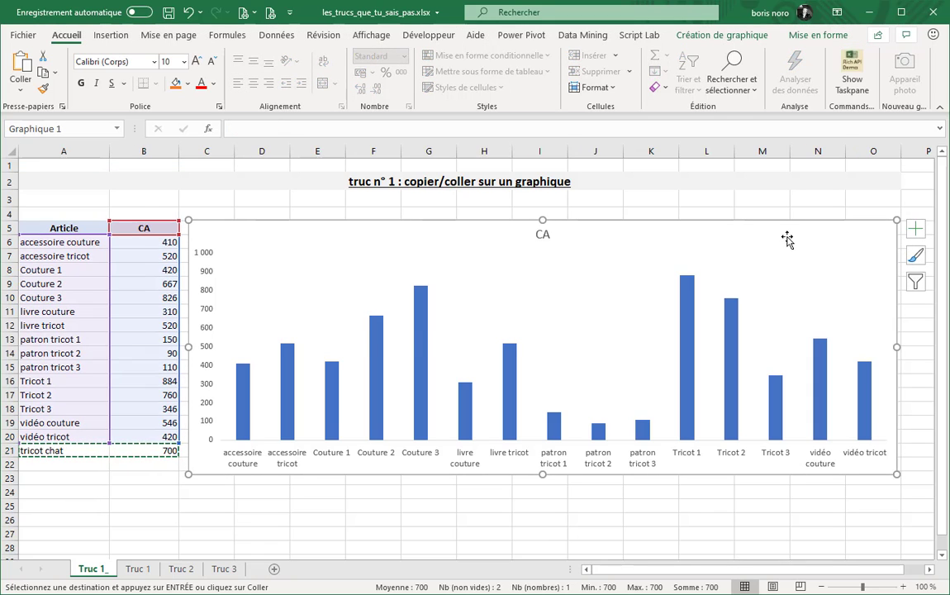
key(ctrl+v)
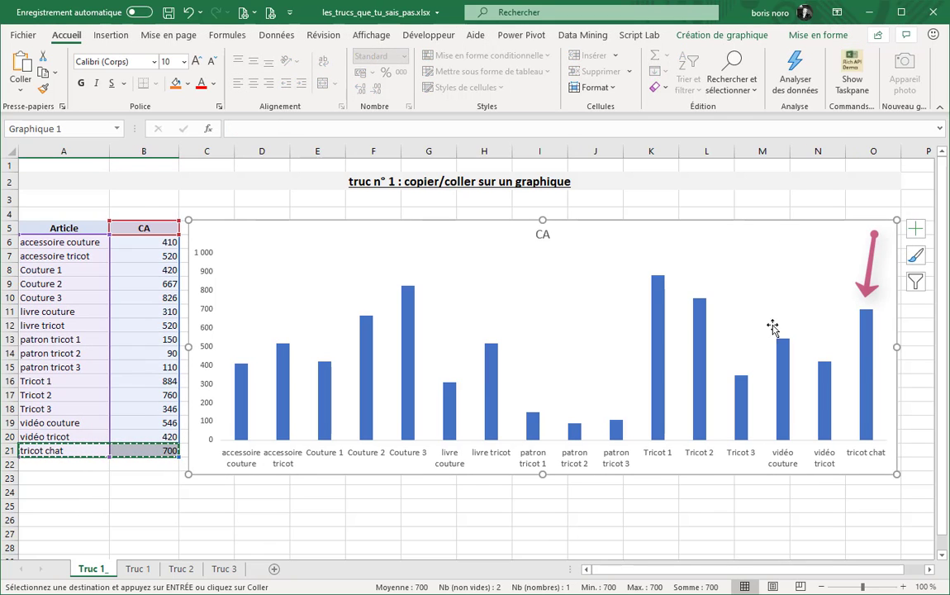
click(865, 417)
click(867, 416)
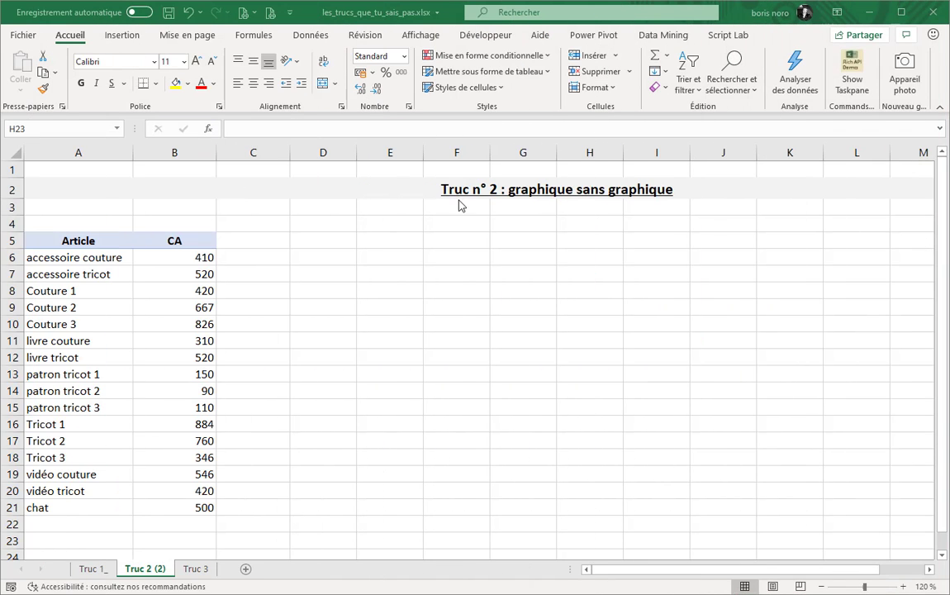
Enter the formula =REPT("bob";15) in cell C6, next to the first CA value.
click(581, 188)
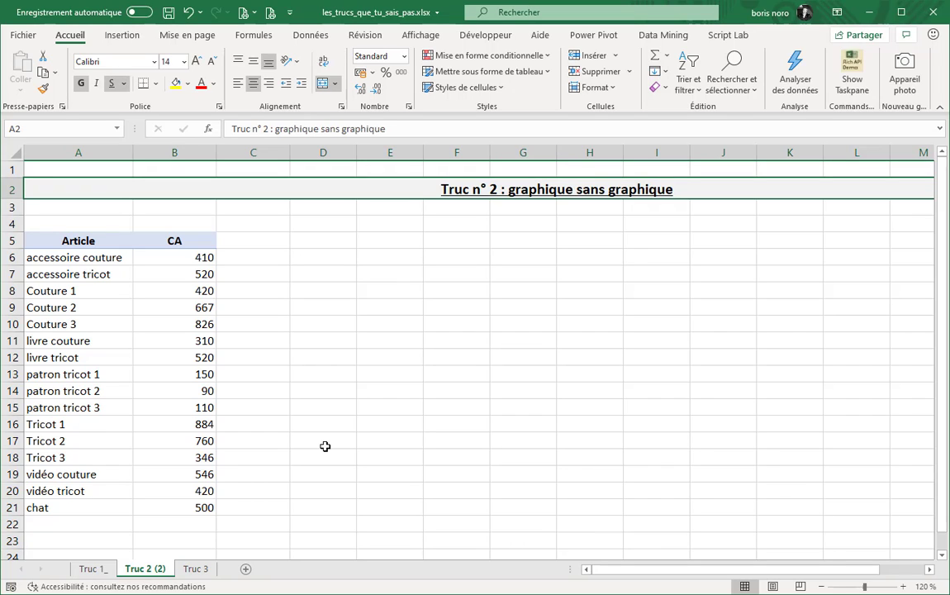
click(248, 257)
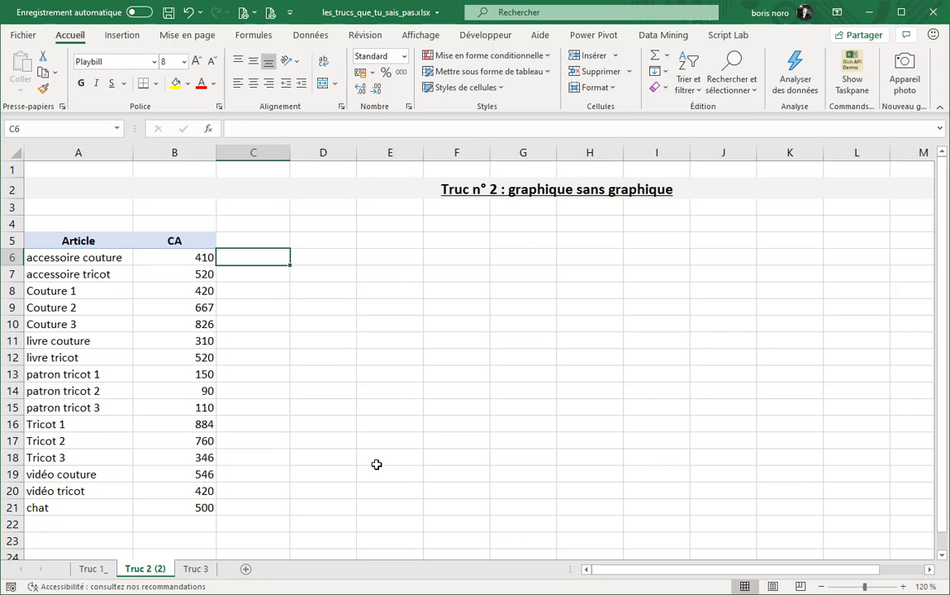
text(=rept)
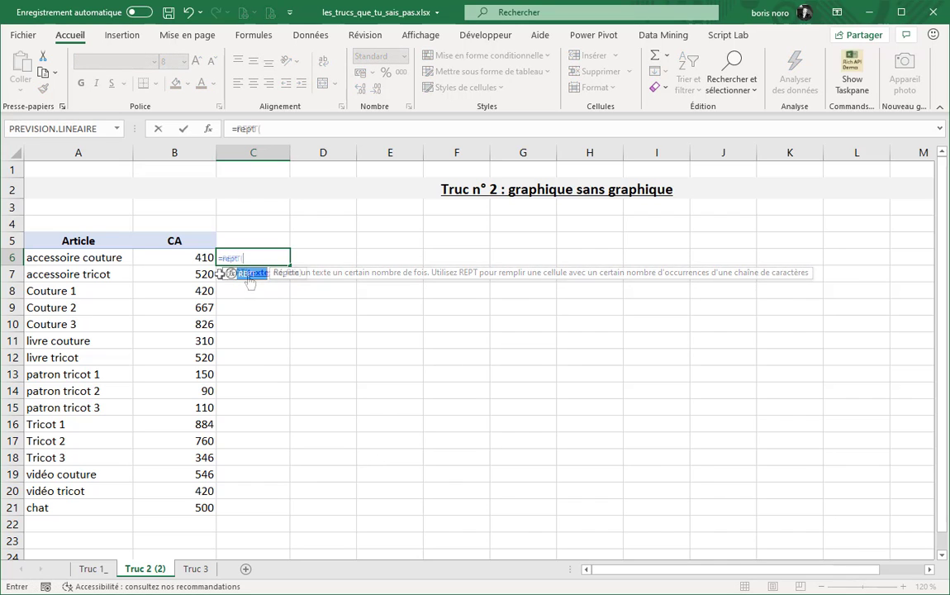
double_click(248, 274)
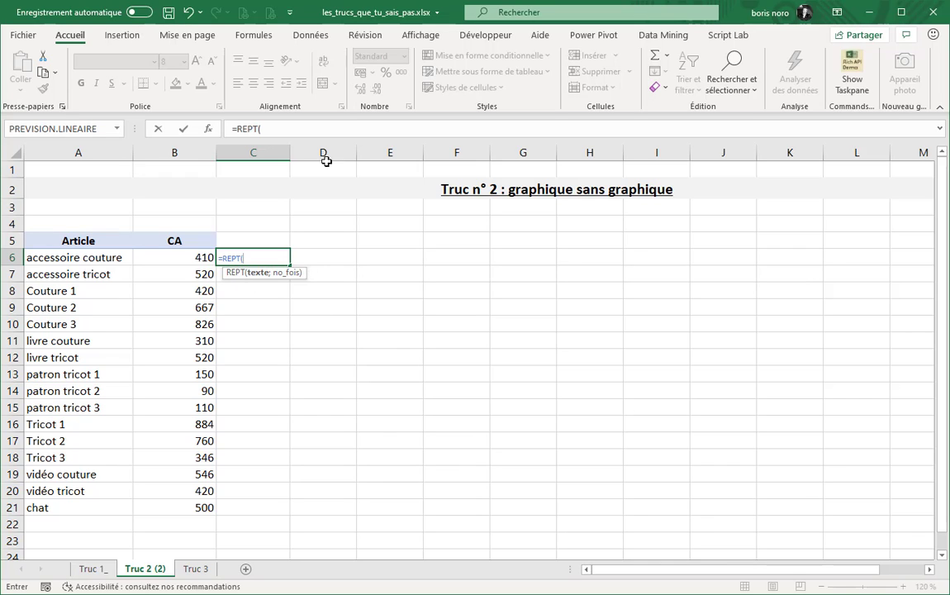
click(328, 132)
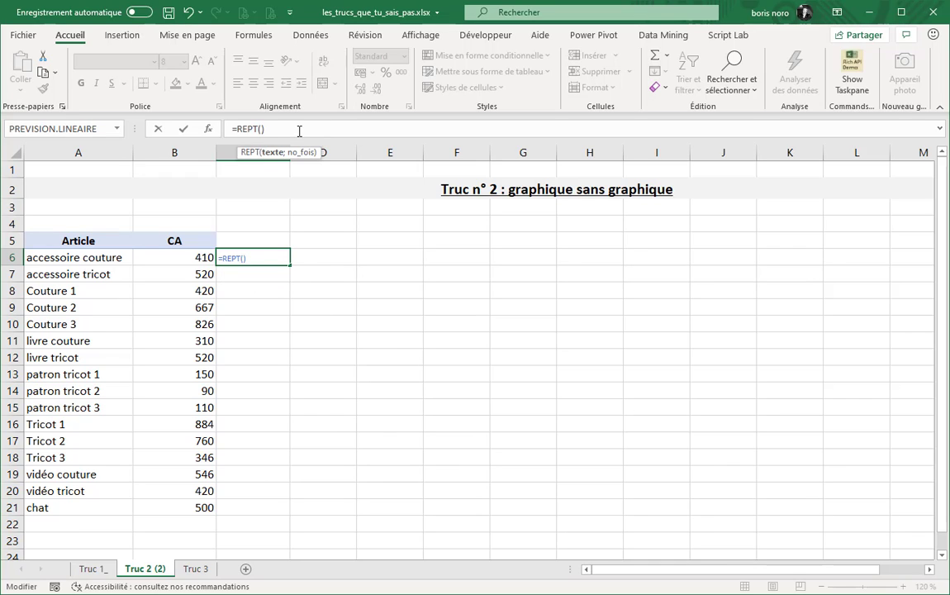
text("bob";)
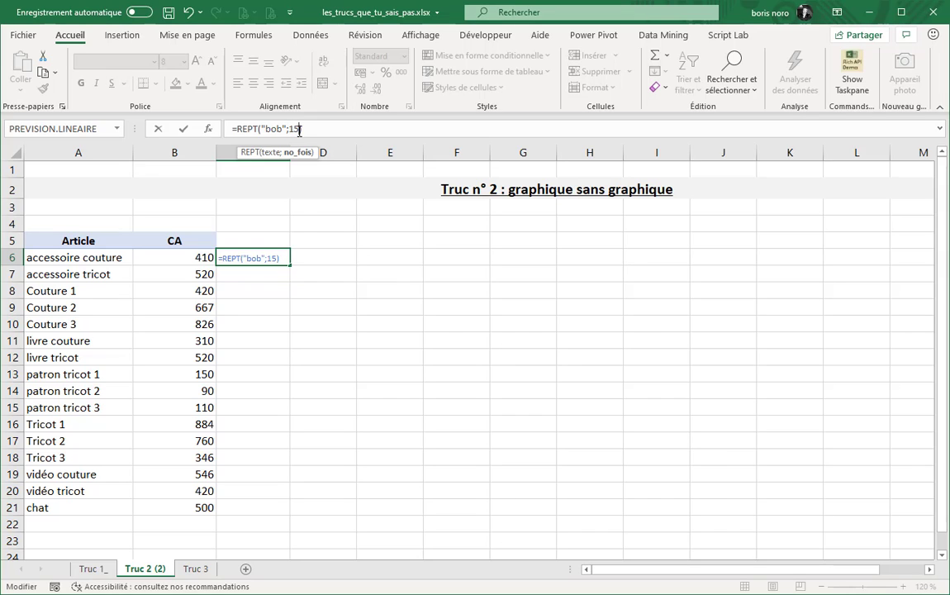
text(15)
key(Return)
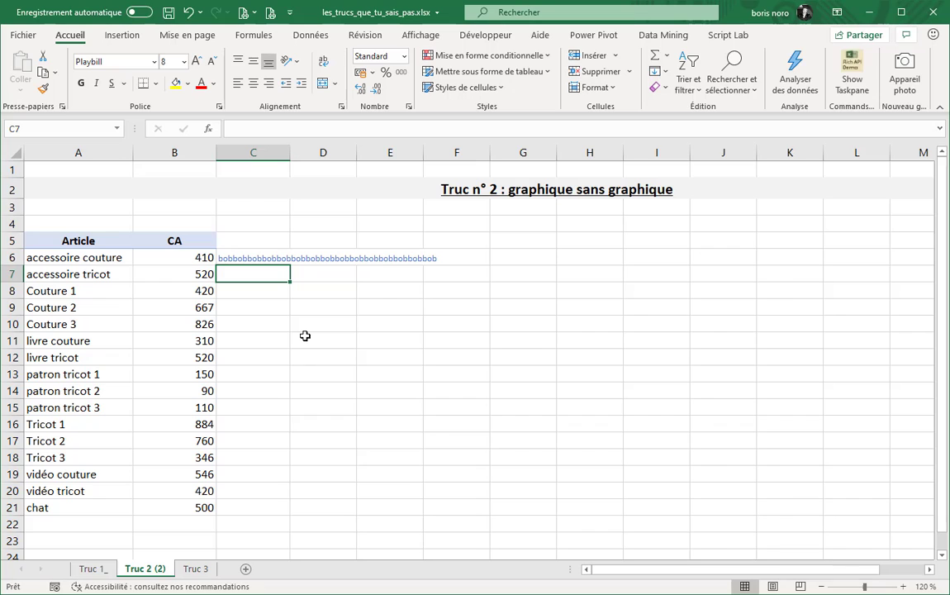
Change the formula in C6 to =REPT("|";B6) so the bar character repeats according to the CA value.
double_click(252, 258)
key(BackSpace)
key(BackSpace)
key(BackSpace)
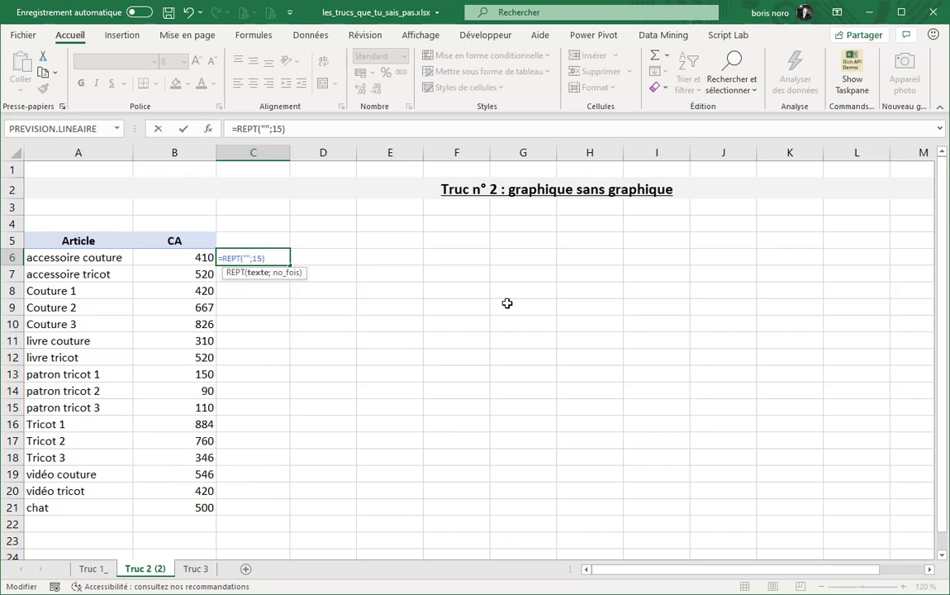
text(|)
click(266, 258)
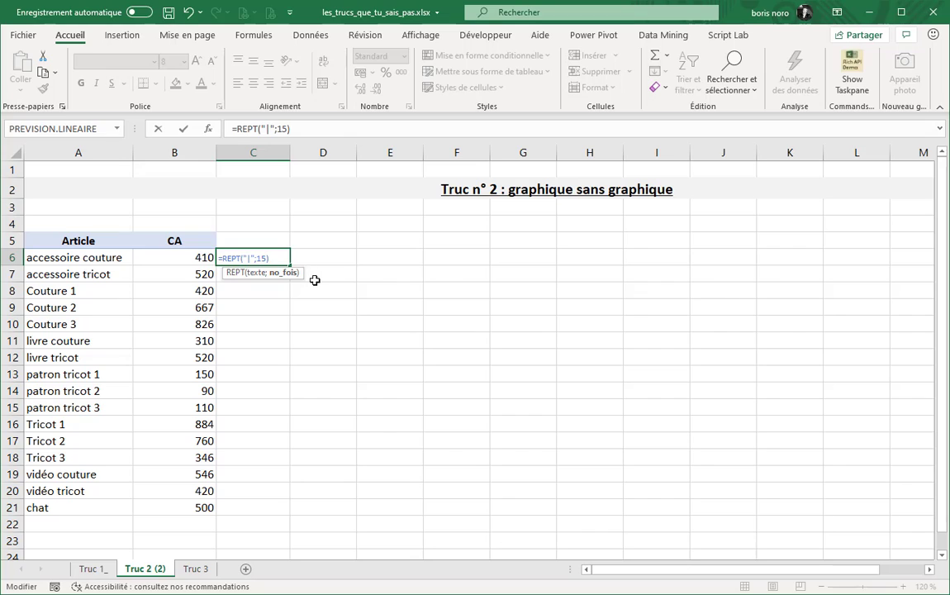
key(BackSpace)
key(BackSpace)
click(180, 260)
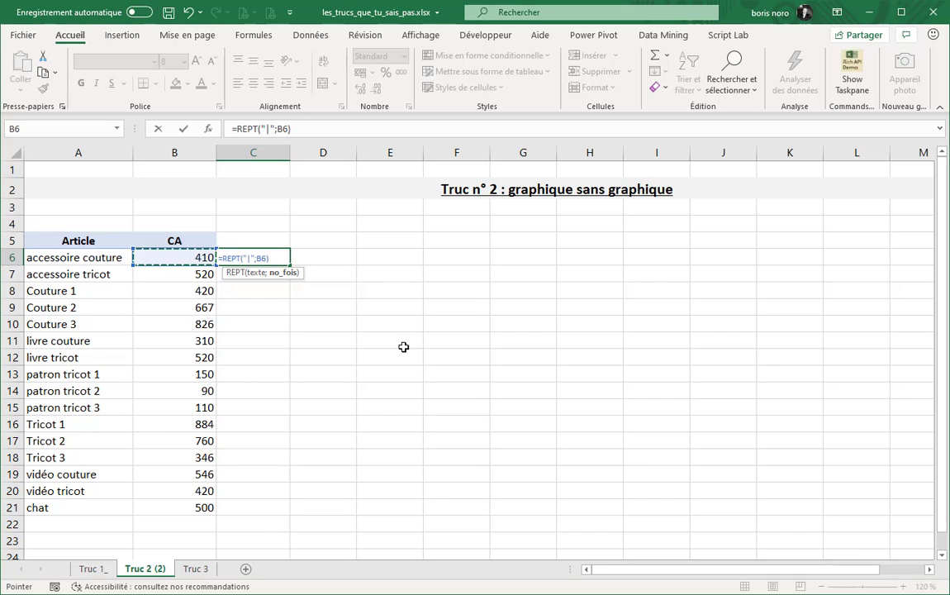
key(Return)
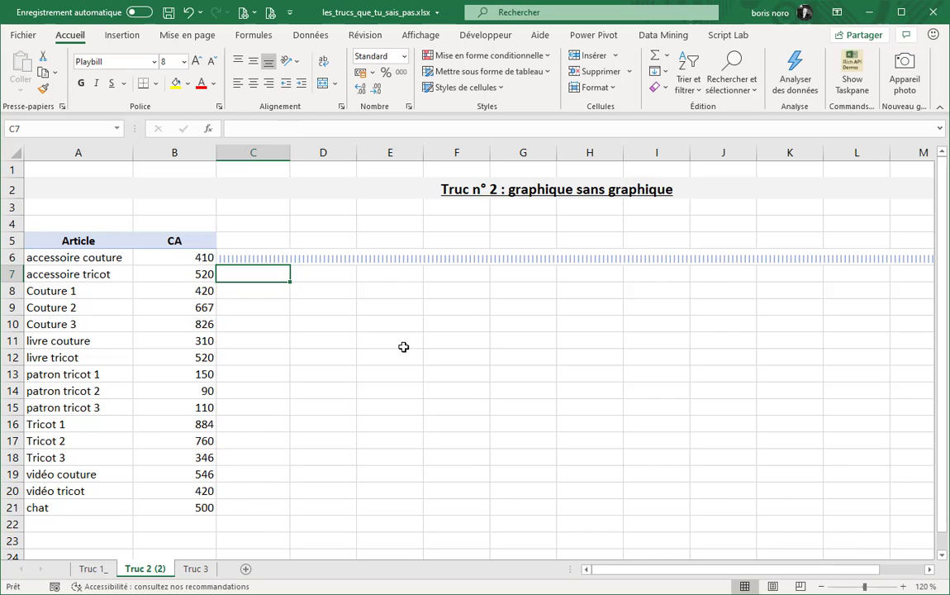
Set the font of cell C6 to Playbill so the repeated characters form a solid bar.
click(240, 259)
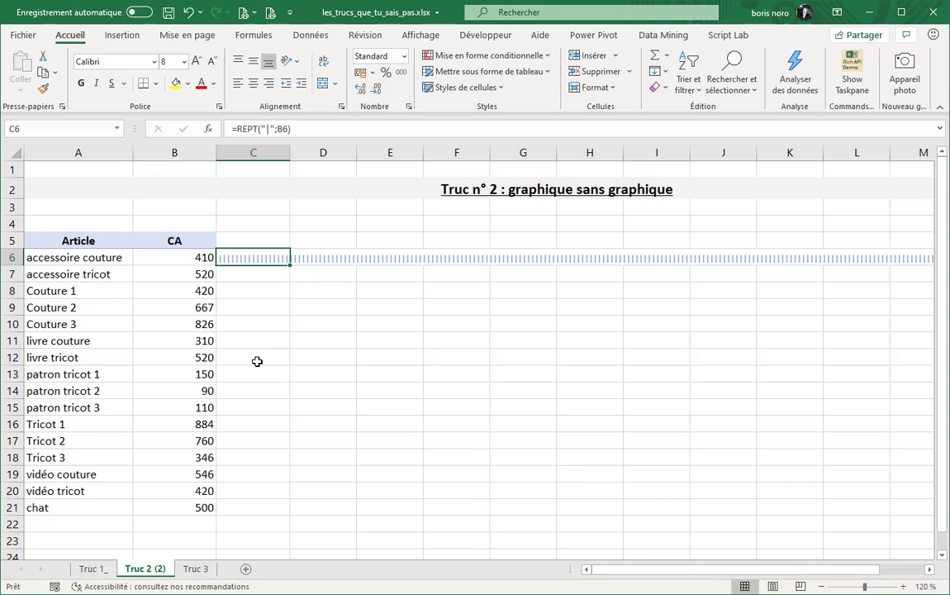
click(820, 587)
click(820, 587)
click(821, 587)
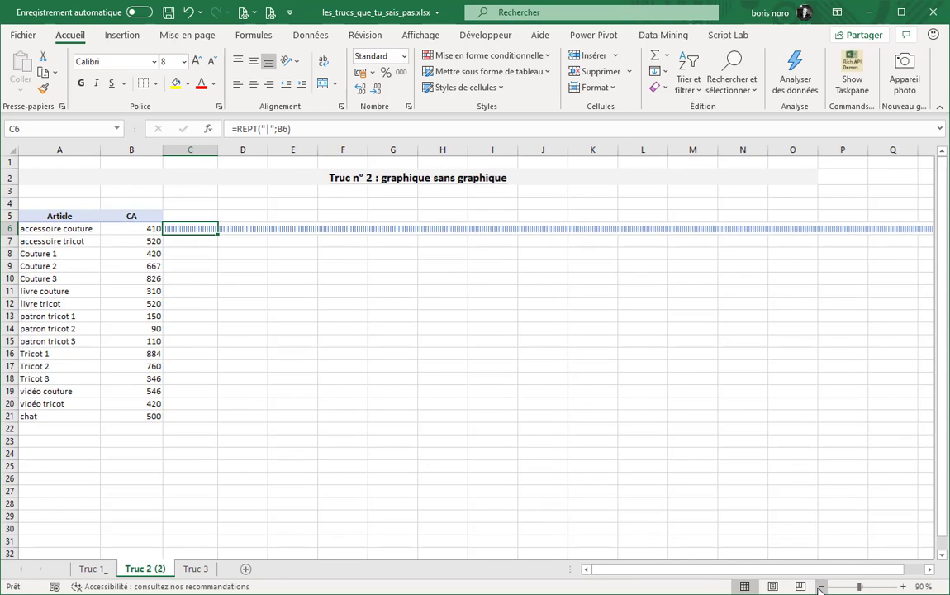
click(820, 586)
click(820, 586)
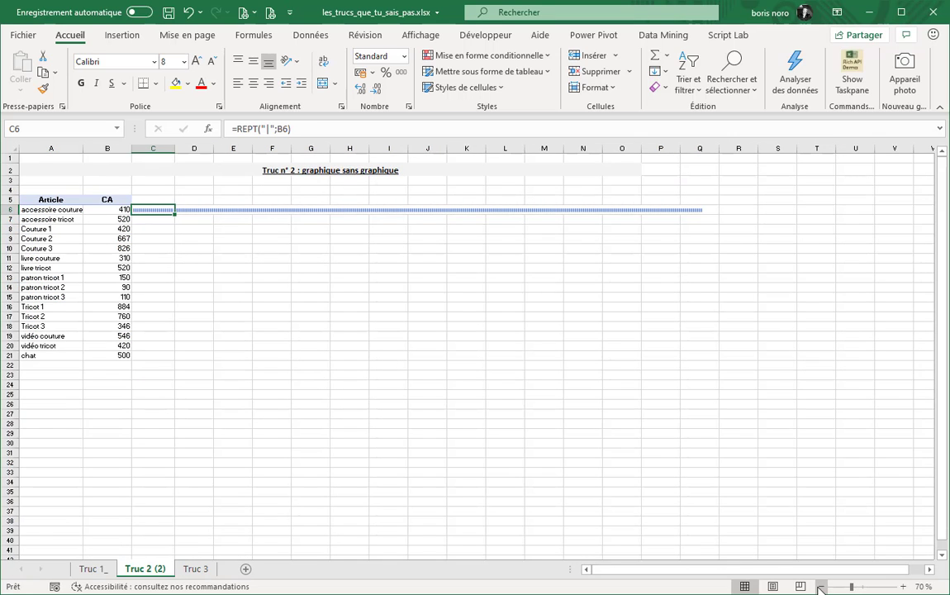
scroll(334, 342, up, 4)
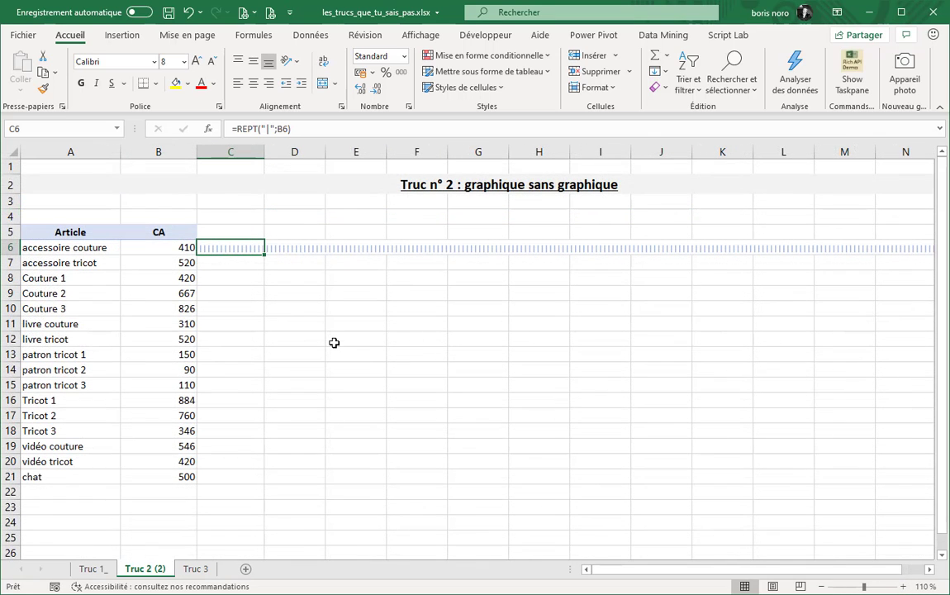
click(154, 62)
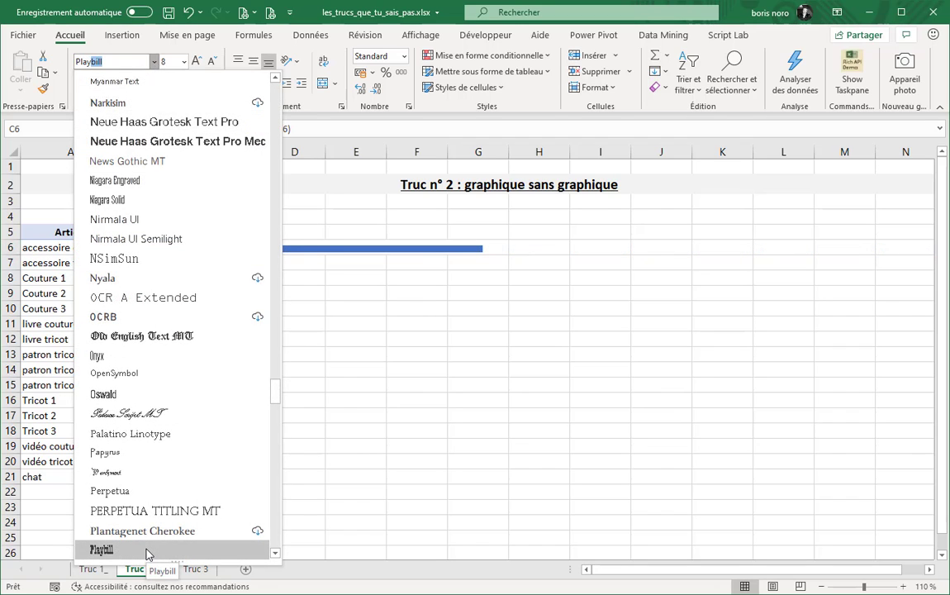
click(147, 551)
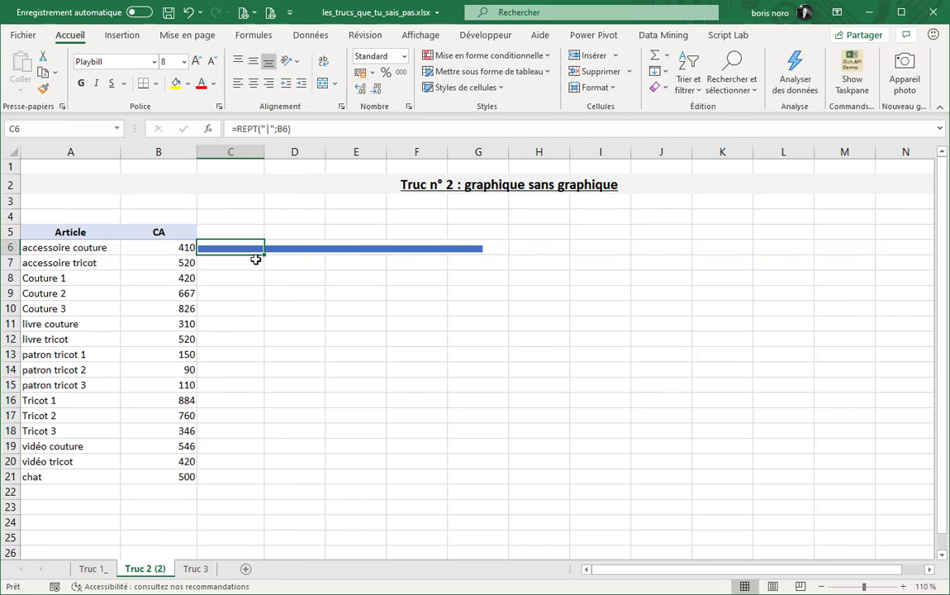
Fill the REPT formula from C6 down to C21 and color the chat row's bar in C21 dark red.
drag(262, 255, 265, 483)
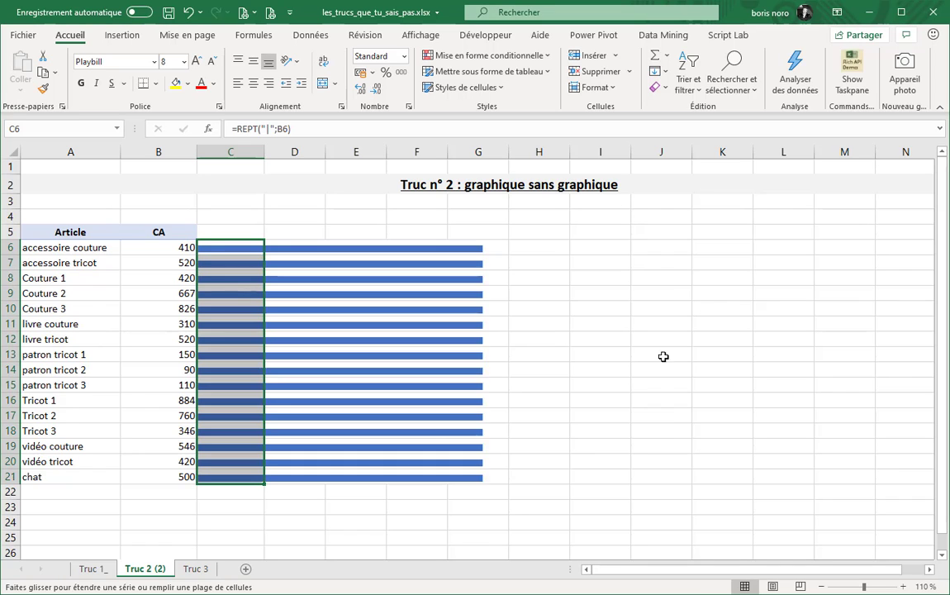
click(751, 231)
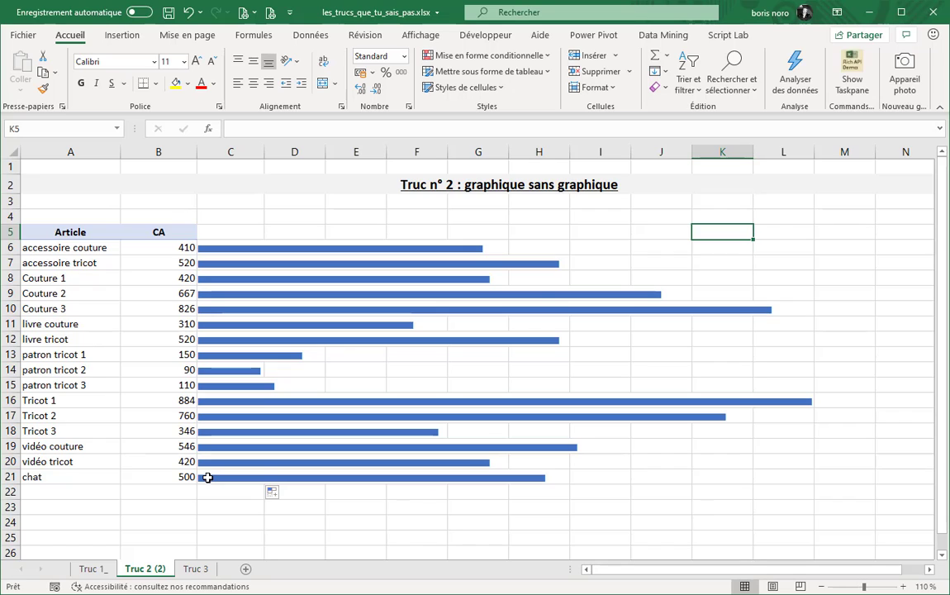
click(207, 477)
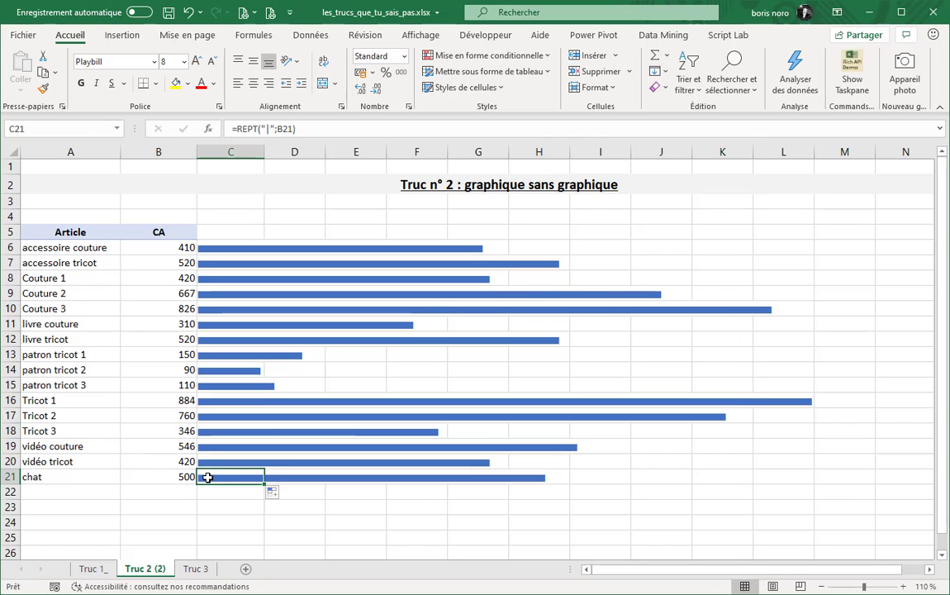
click(212, 86)
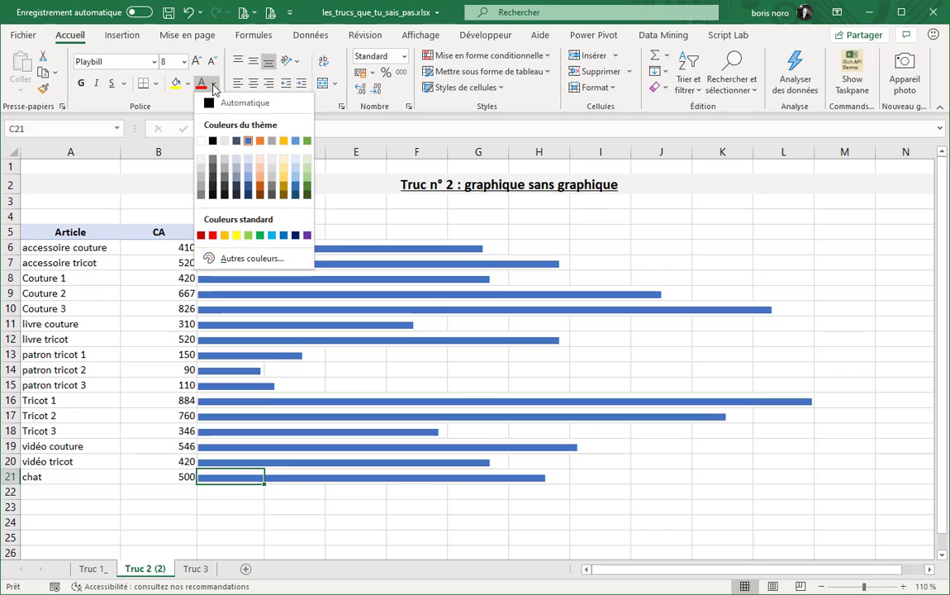
click(201, 235)
click(697, 493)
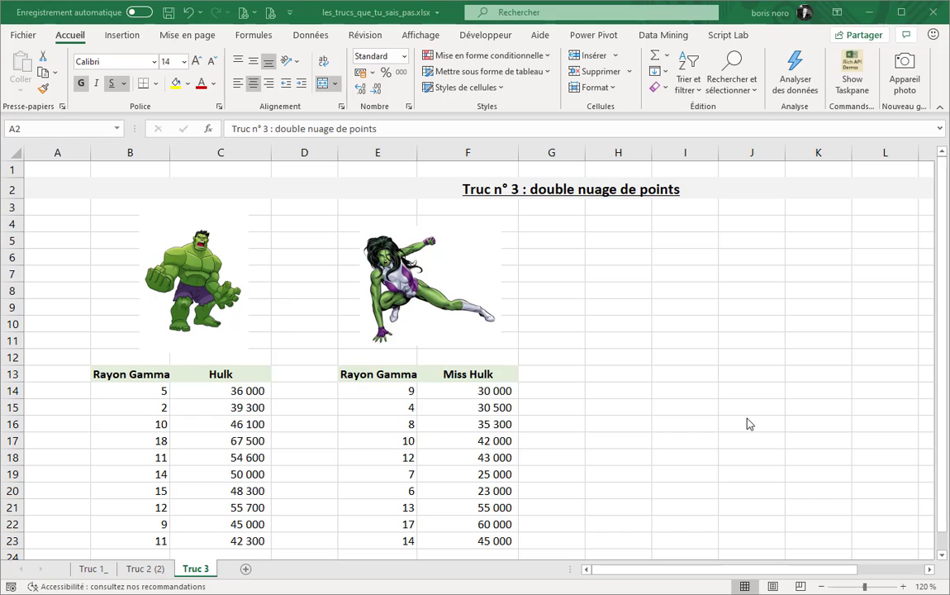
click(131, 374)
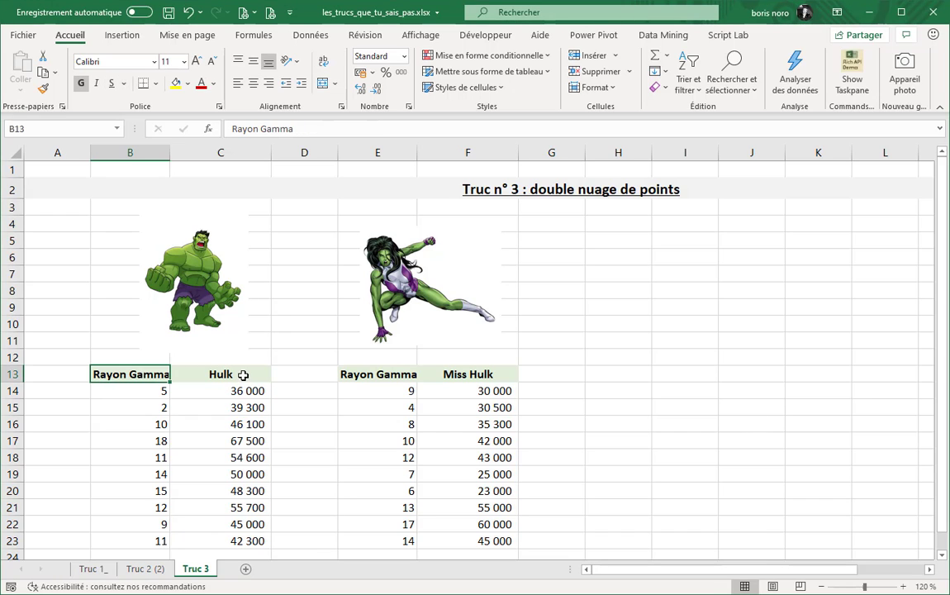
drag(245, 374, 220, 547)
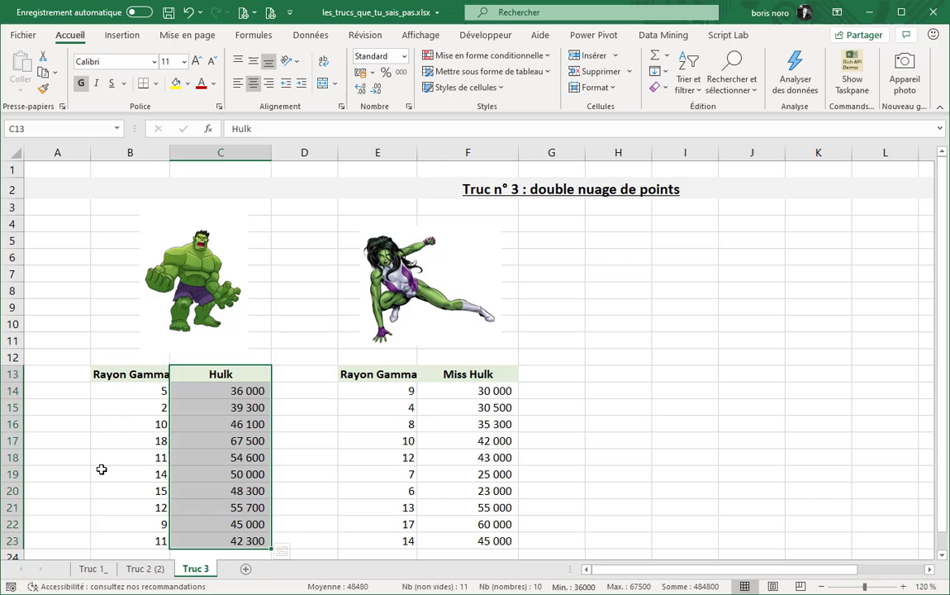
click(132, 375)
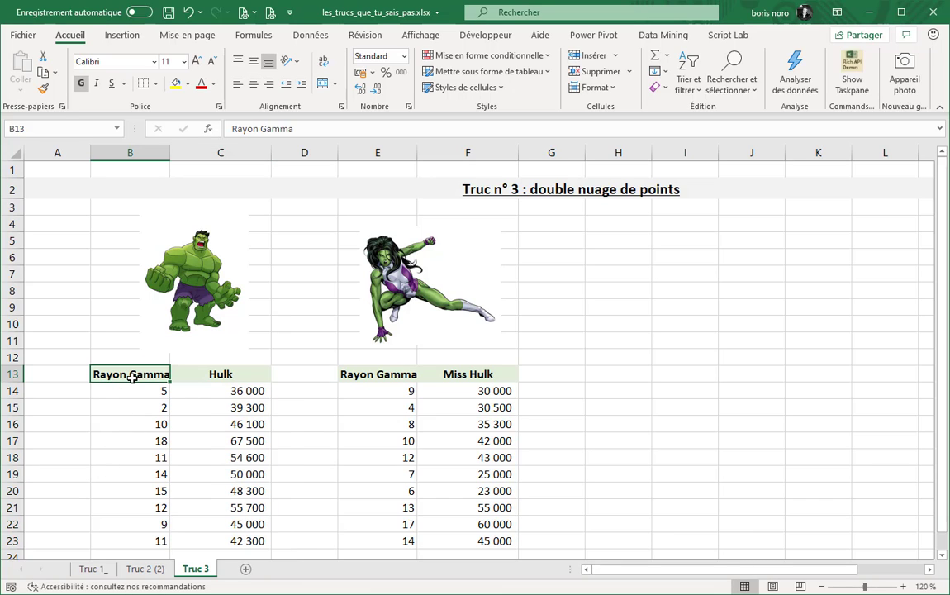
drag(131, 391, 125, 542)
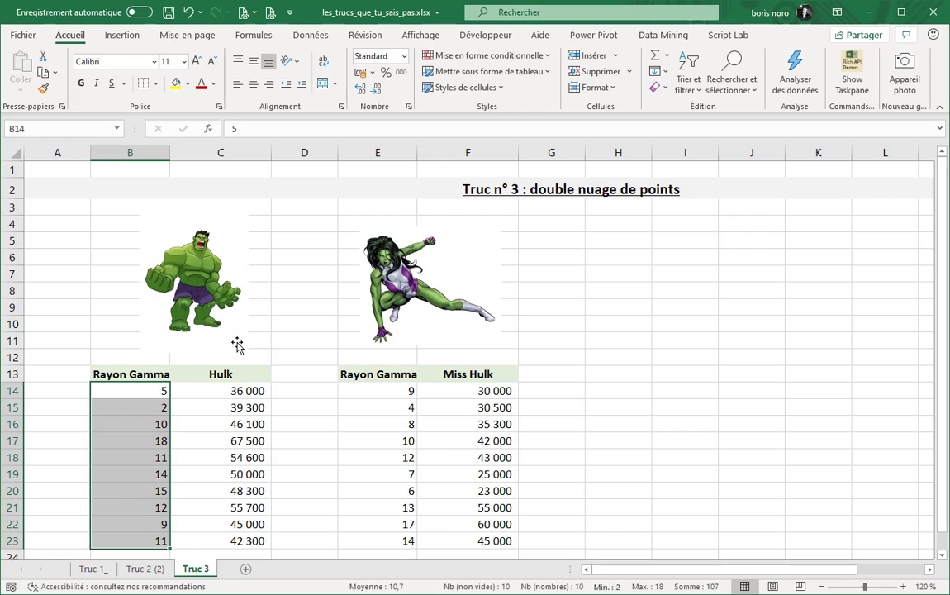
Insert a markers-only scatter chart from the Hulk data in B13:C23 and place it beside the Miss Hulk table.
click(162, 377)
drag(186, 377, 199, 539)
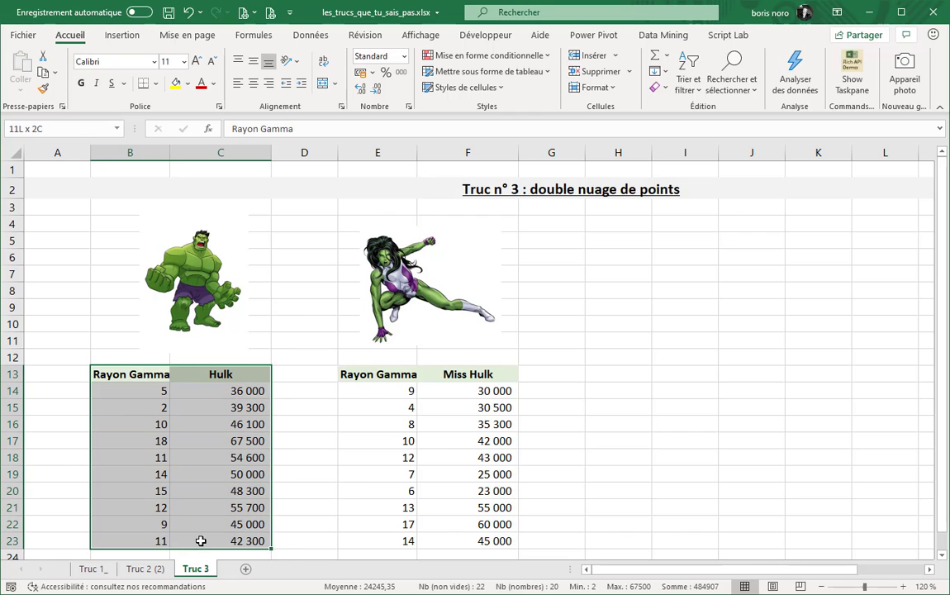
click(111, 37)
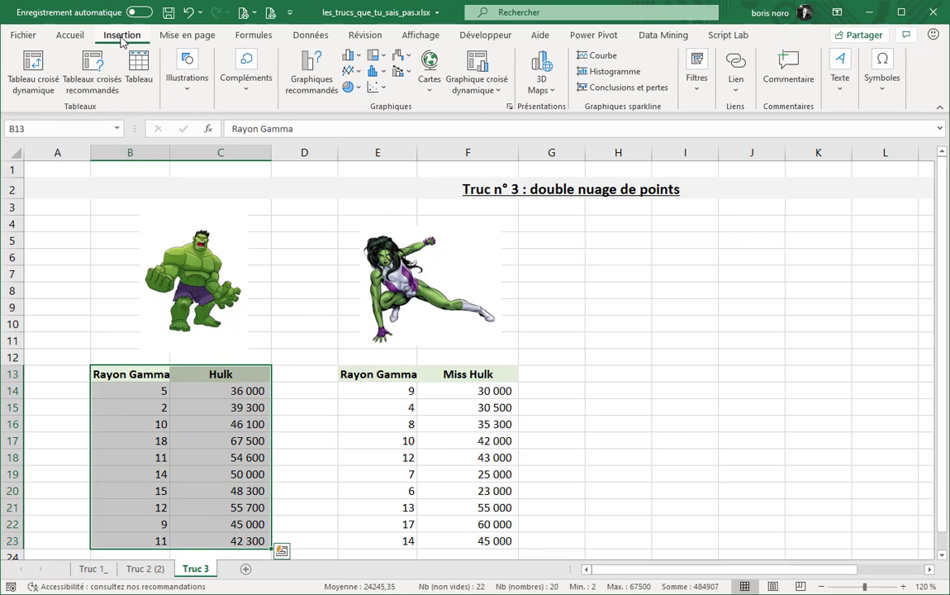
click(376, 87)
click(385, 134)
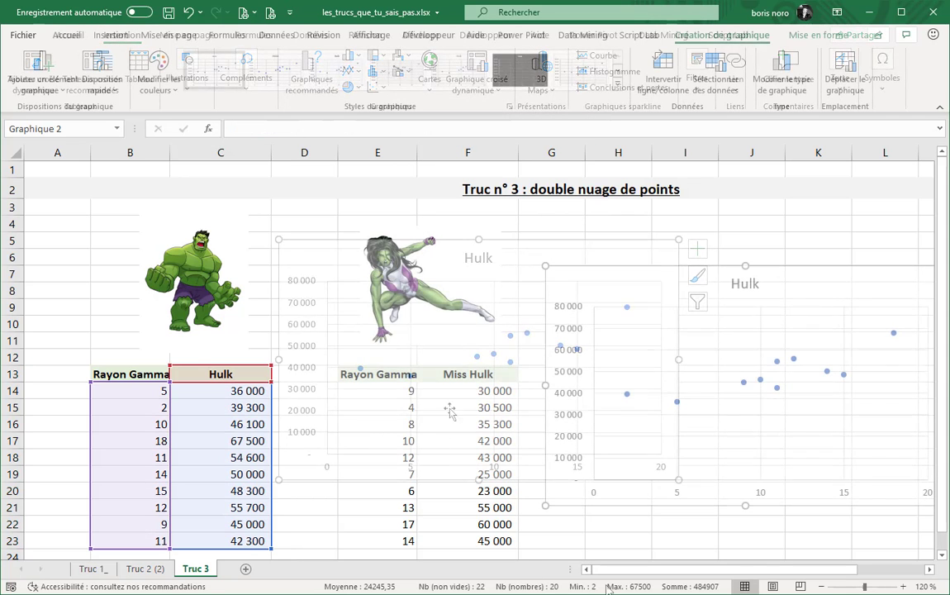
drag(618, 571, 635, 568)
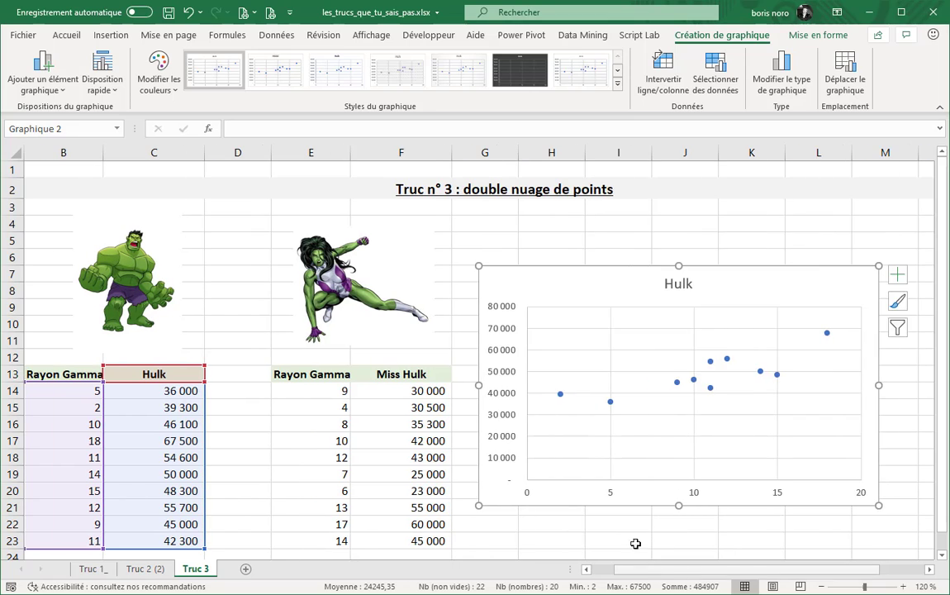
click(638, 522)
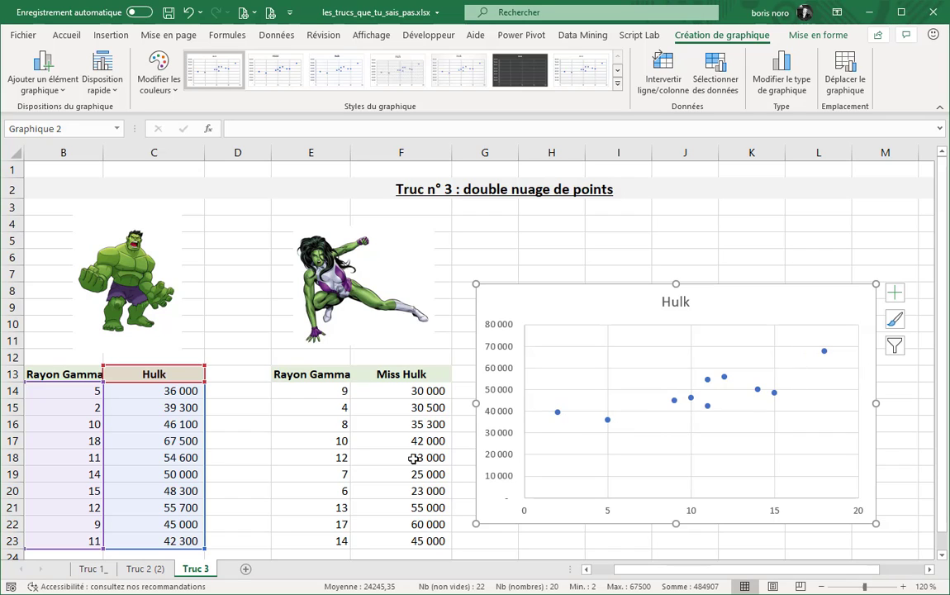
click(405, 248)
key(Escape)
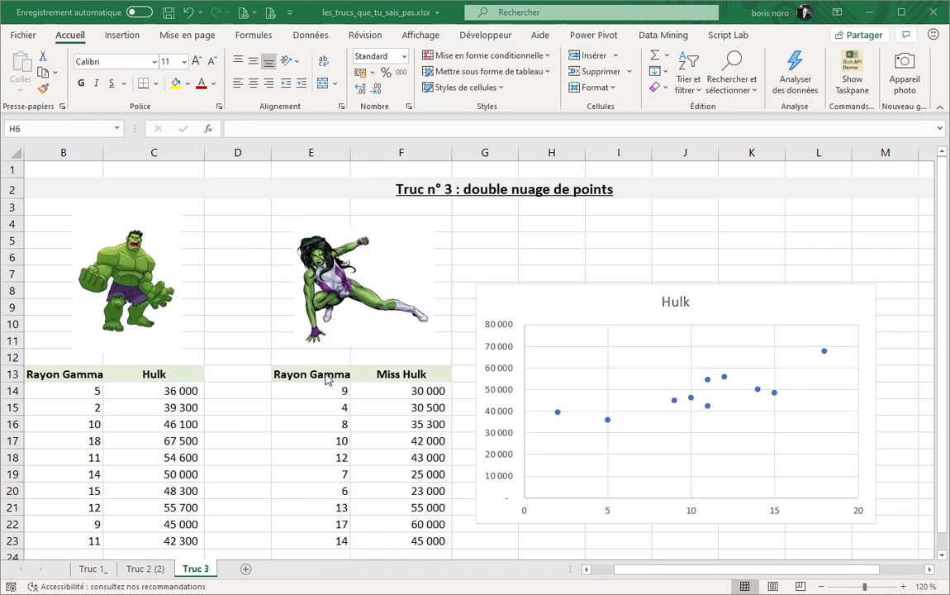
Copy E13:F23 and paste it specially into the Hulk chart as a new series in columns, with X values in the first column.
drag(312, 374, 411, 540)
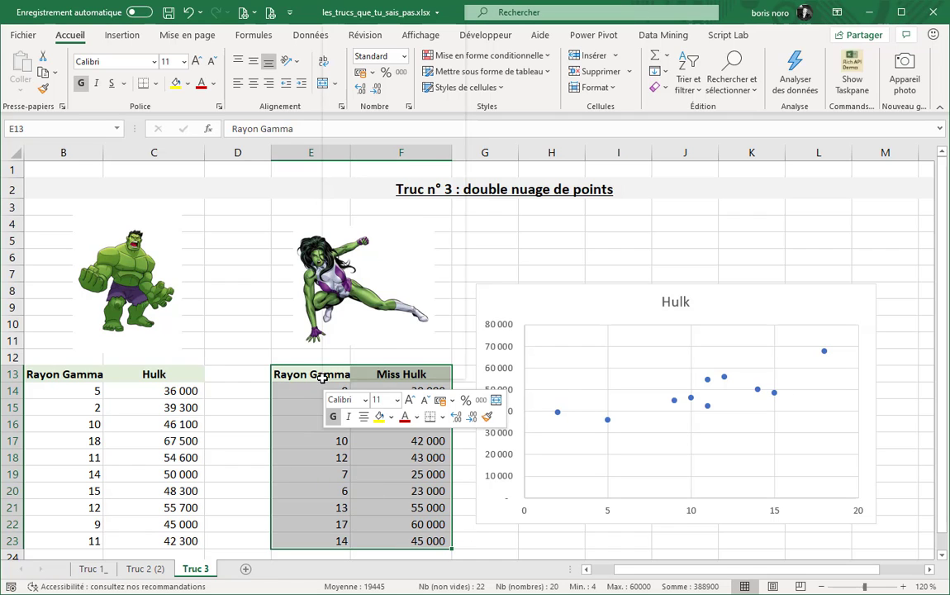
right_click(322, 377)
click(362, 21)
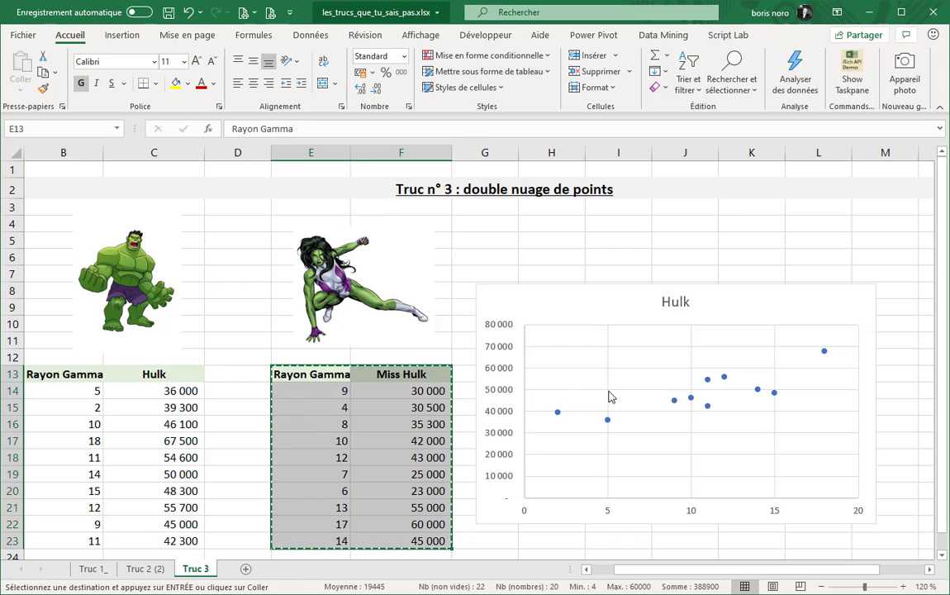
click(587, 290)
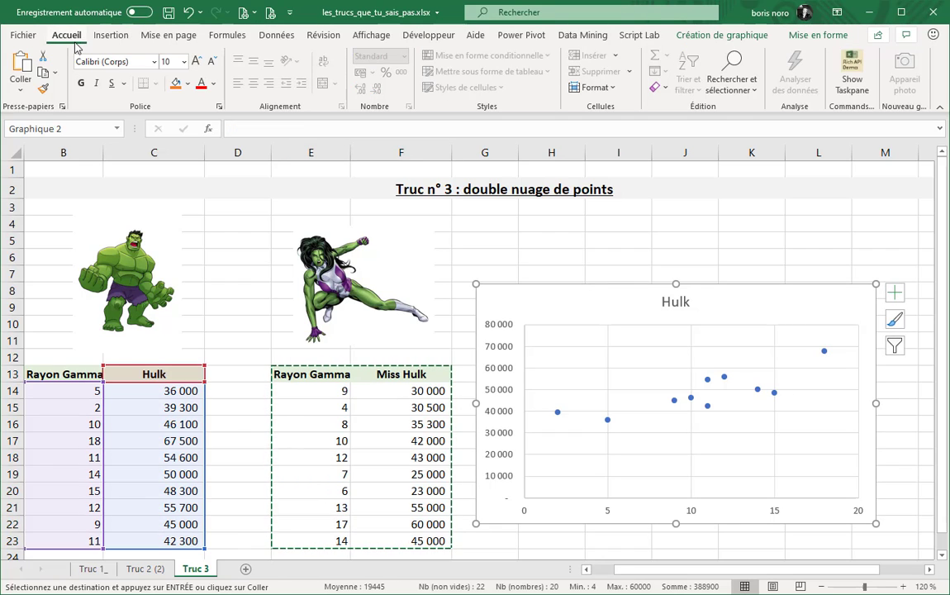
click(21, 85)
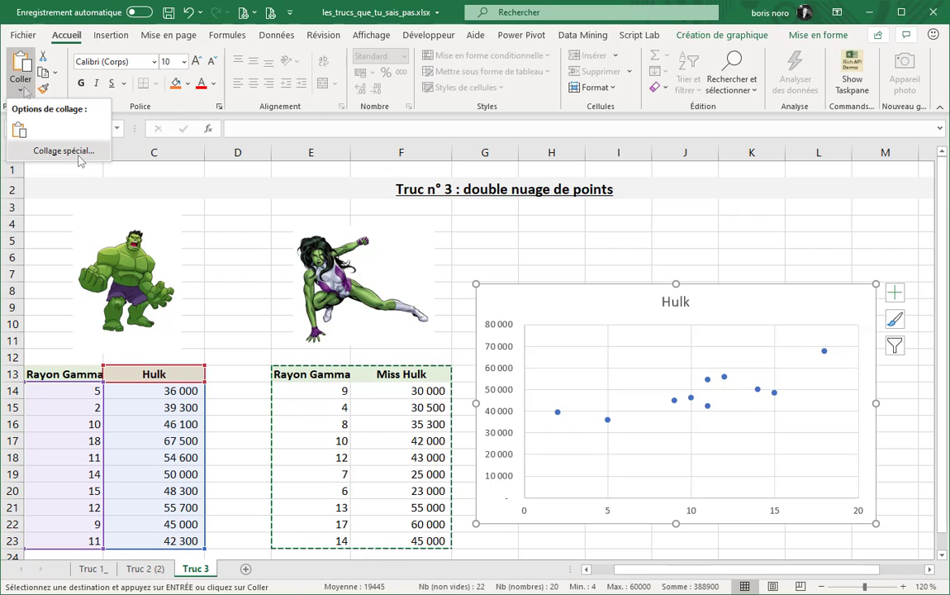
click(80, 155)
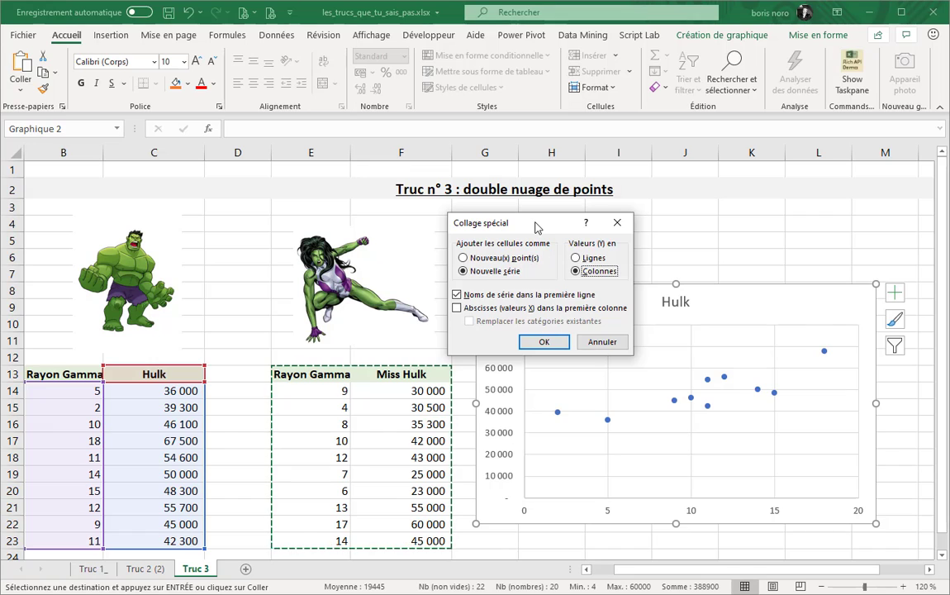
click(456, 309)
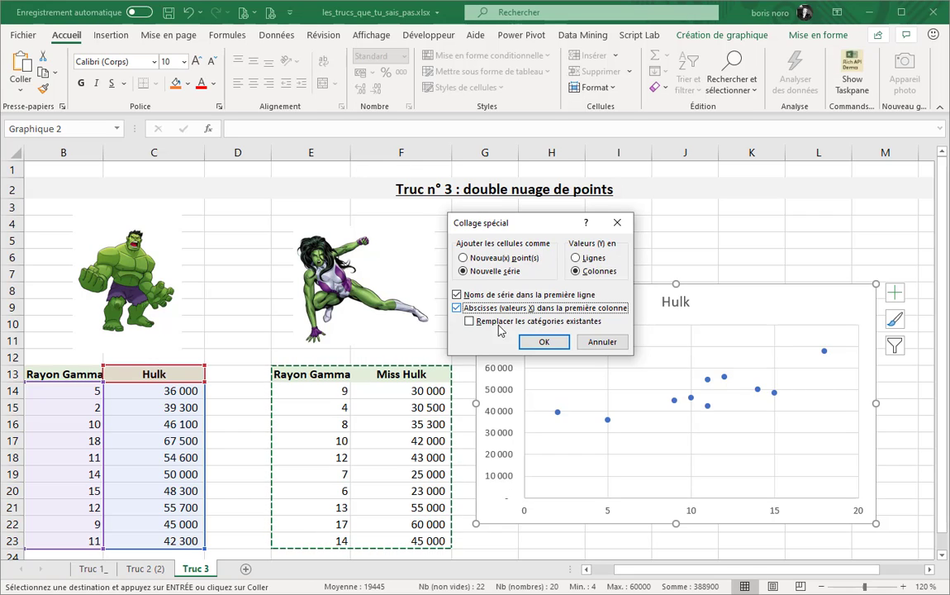
click(553, 343)
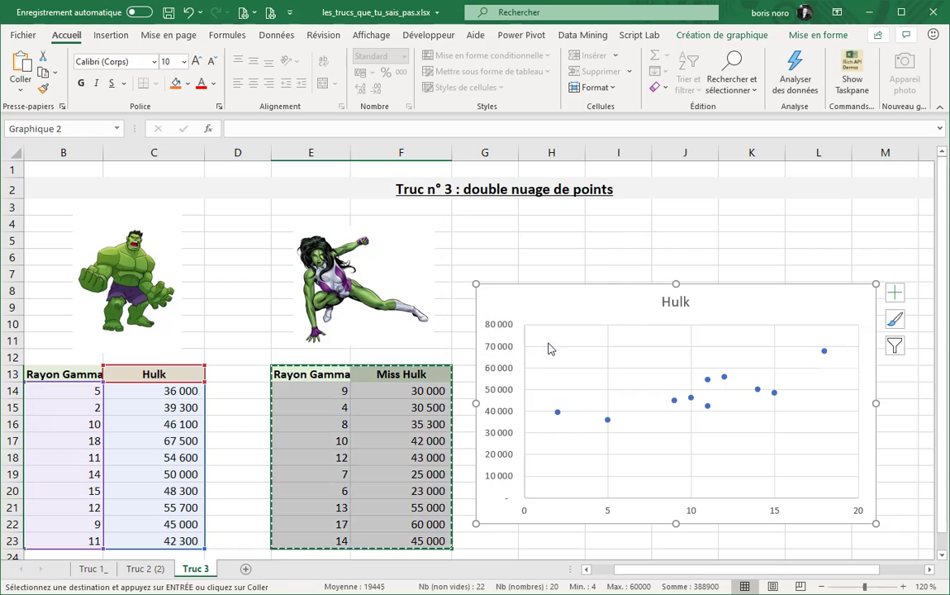
Color the Hulk series markers dark green and the Miss Hulk series markers purple in the scatter chart.
click(559, 398)
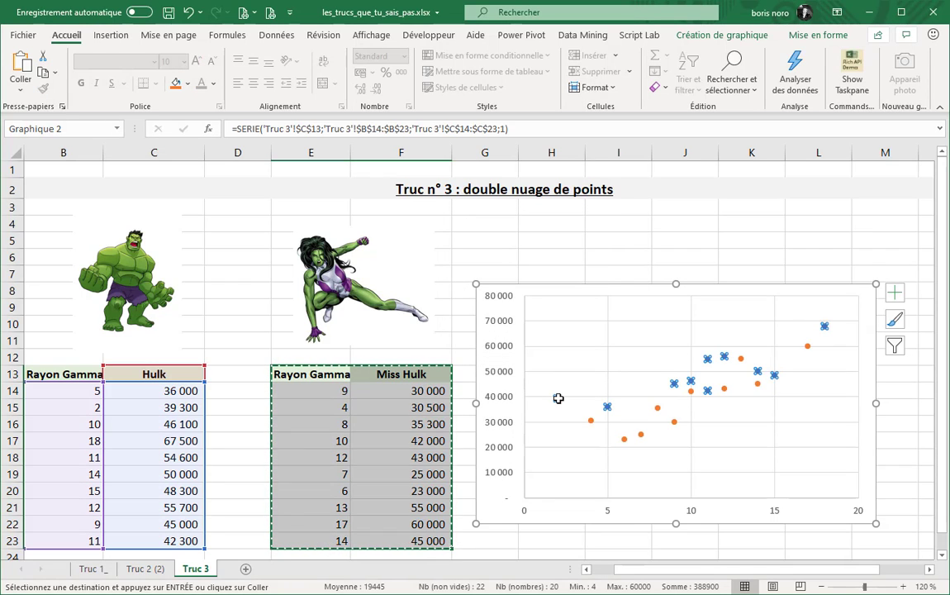
click(187, 83)
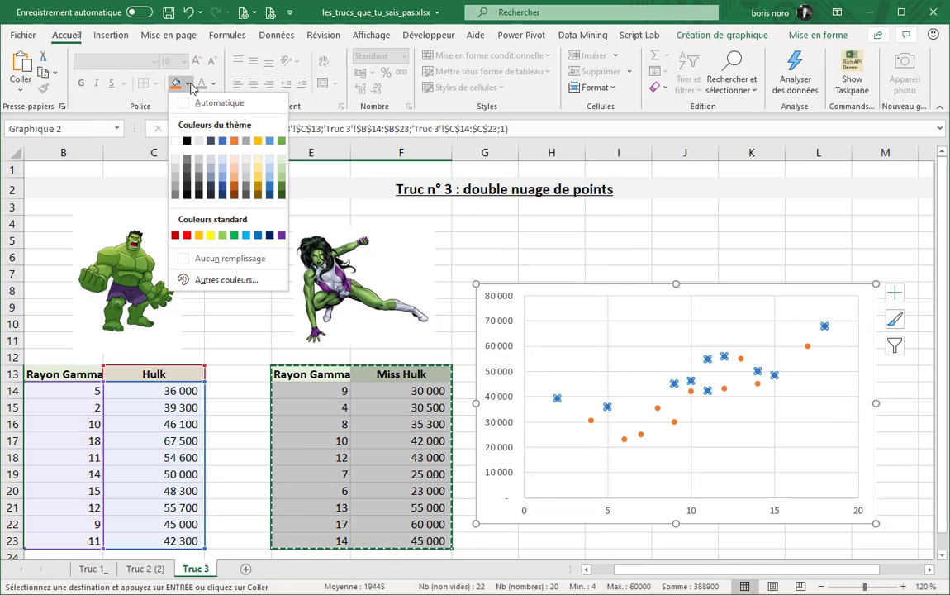
click(279, 191)
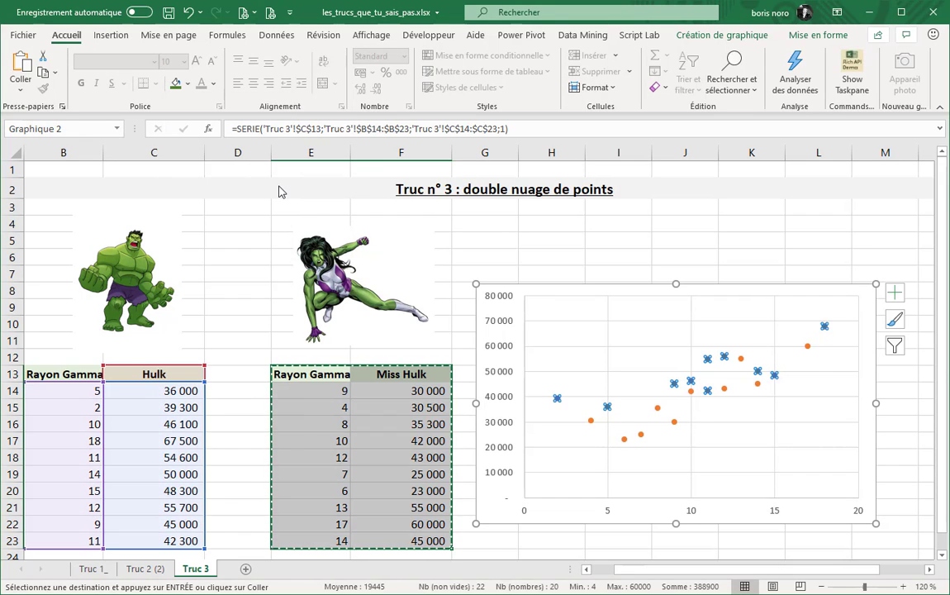
click(590, 420)
click(187, 83)
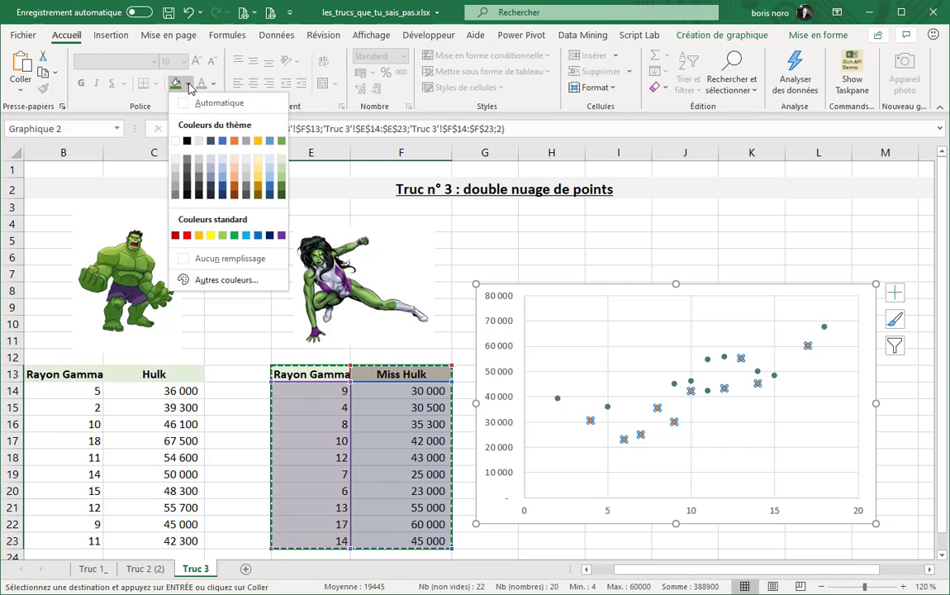
click(282, 237)
Add a legend to the double scatter chart to identify the Hulk and Miss Hulk series.
scroll(495, 347, up, 2)
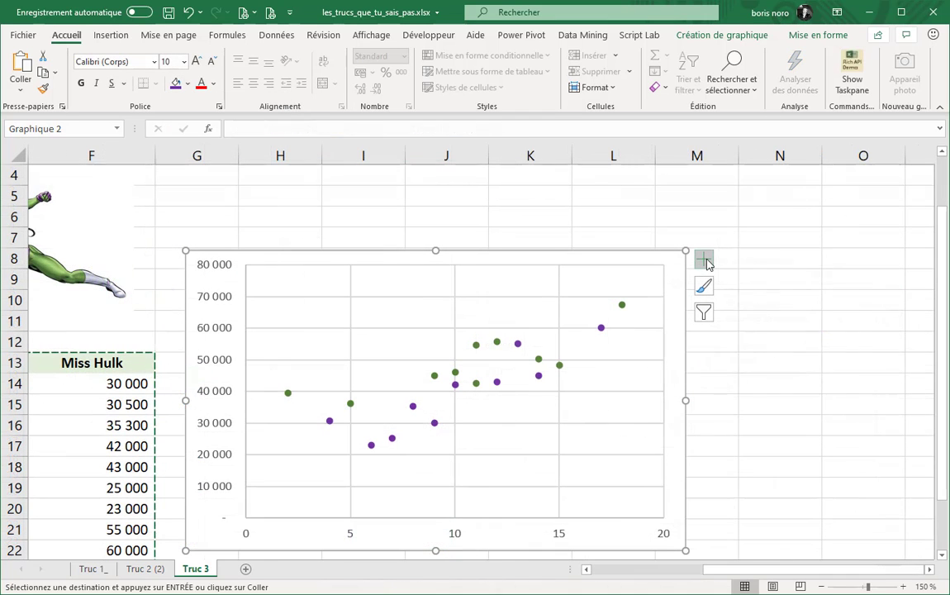
click(704, 261)
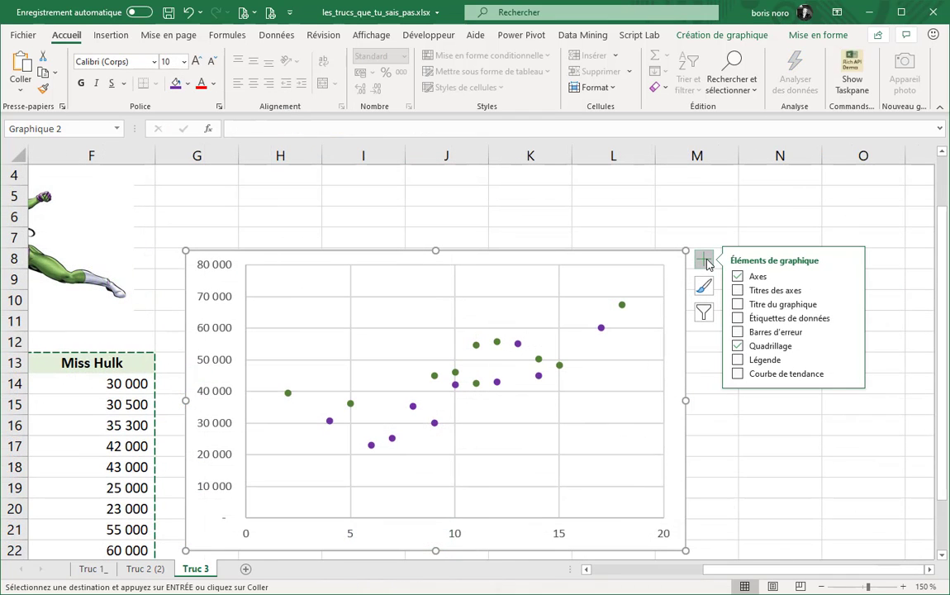
click(738, 361)
click(731, 470)
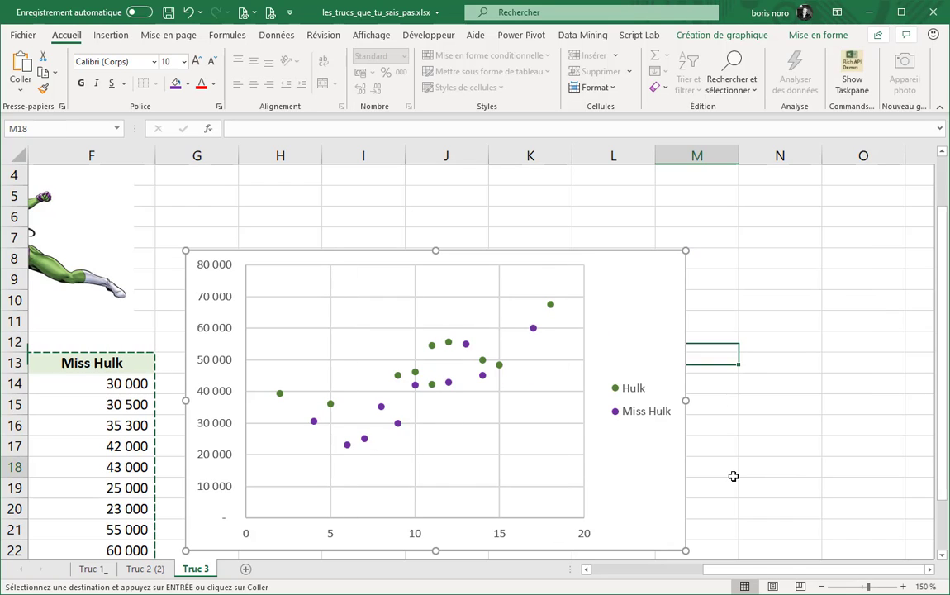